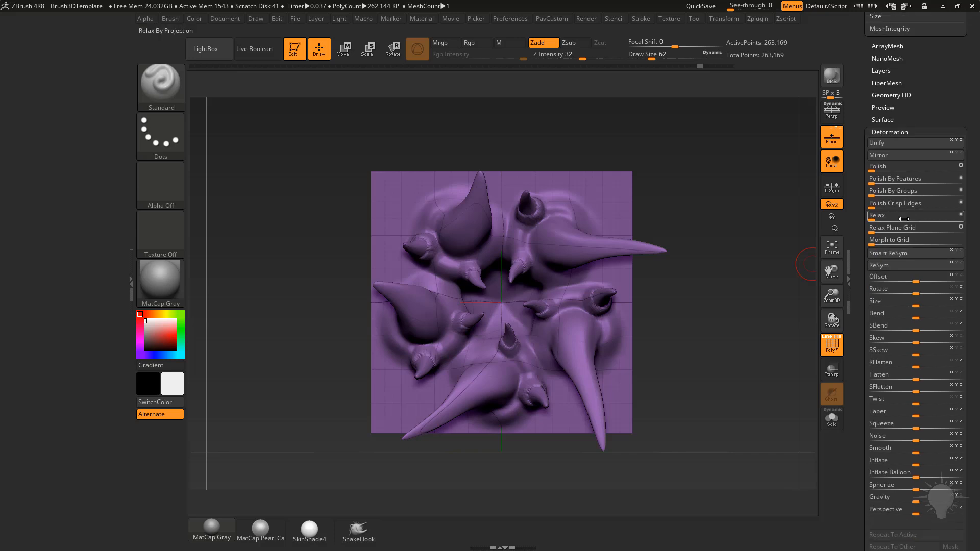
Step: Flatten the sculpted plane with Morph to Grid and replace its radial Z symmetry with X and Y symmetry
{"action": "left_click_drag", "start_coordinate": [914, 241], "coordinate": [962, 241]}
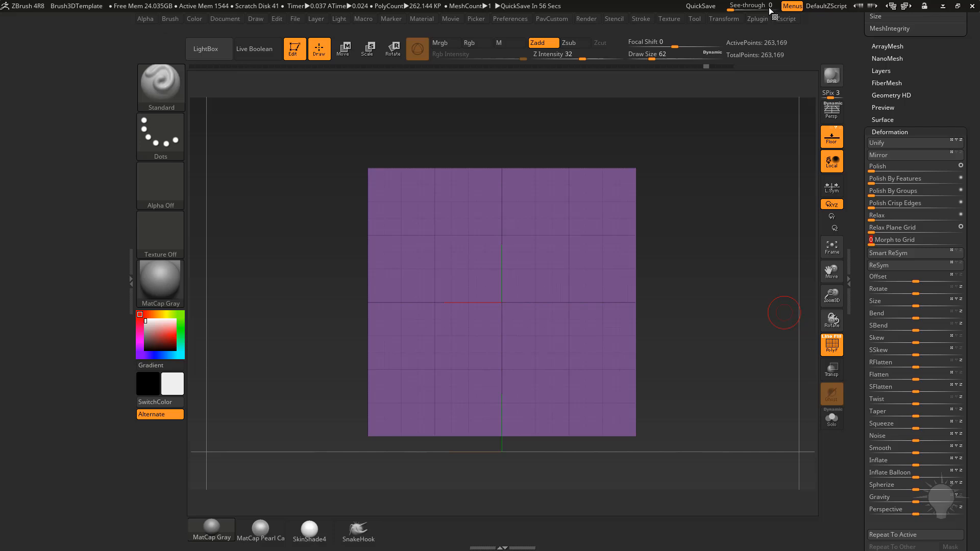
{"action": "left_click", "coordinate": [712, 19]}
{"action": "left_click_drag", "start_coordinate": [712, 26], "coordinate": [46, 219]}
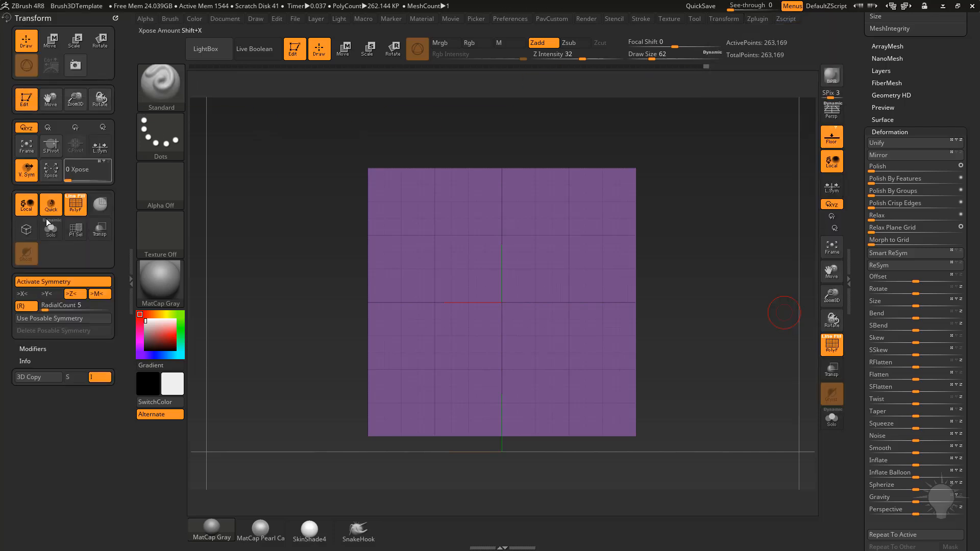
{"action": "left_click", "coordinate": [51, 294]}
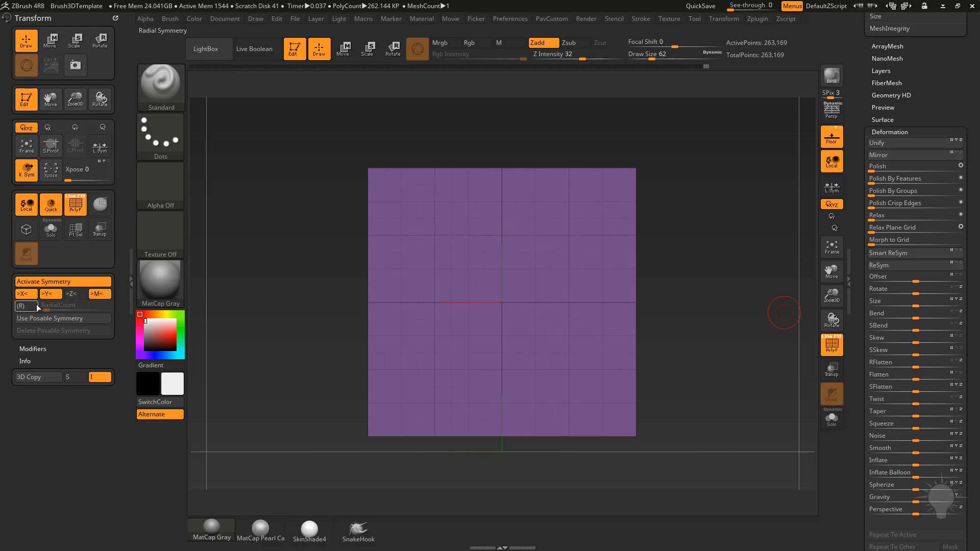
Step: Mask a thin border along all four edges of the plane, make it a separate polygroup, and clear the mask
{"action": "left_click_drag", "start_coordinate": [333, 141], "coordinate": [673, 178], "text": "ctrl"}
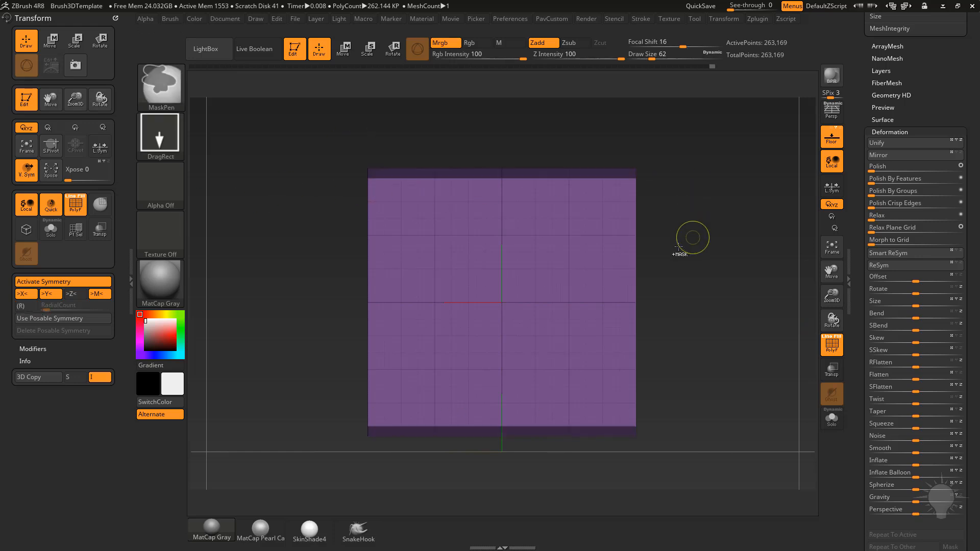
{"action": "left_click_drag", "start_coordinate": [625, 137], "coordinate": [680, 426], "text": "ctrl"}
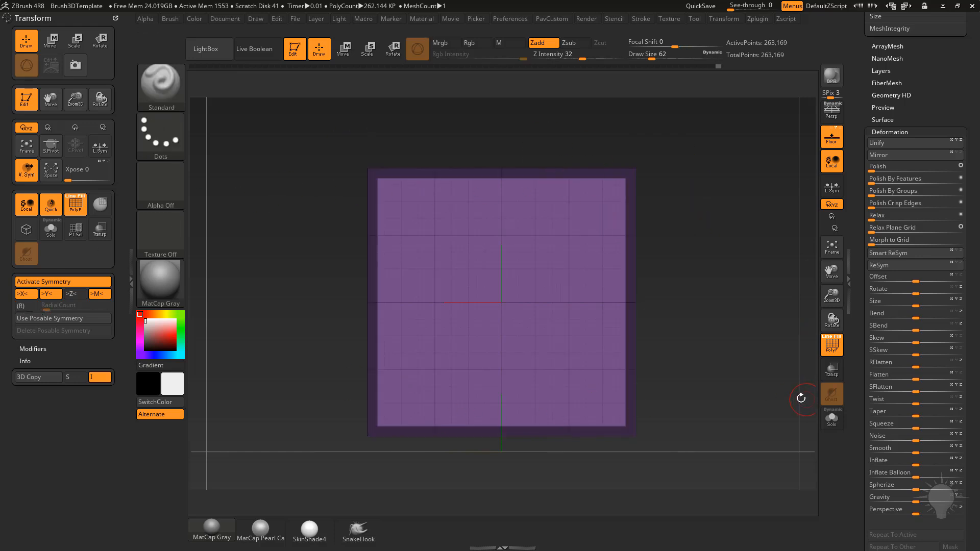
{"action": "key", "text": "ctrl+w"}
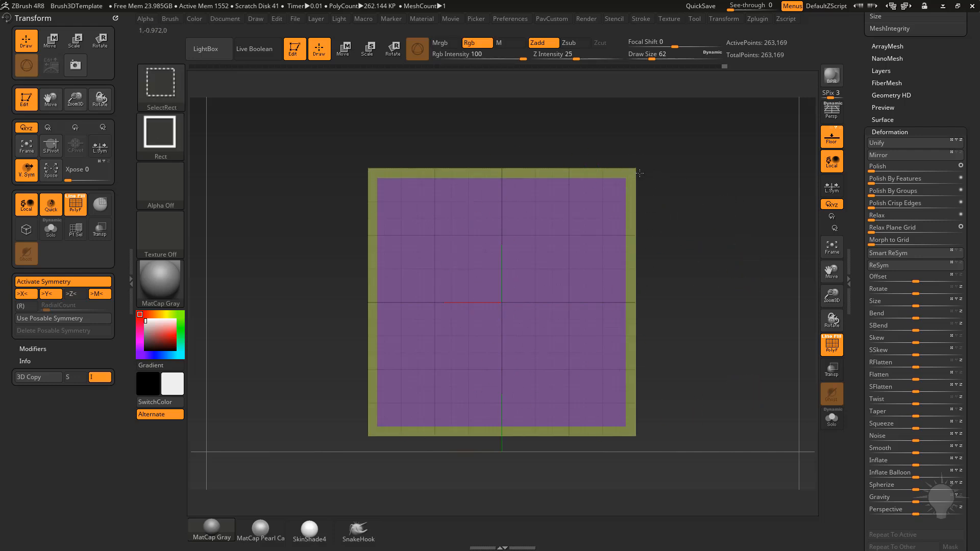
{"action": "left_click", "coordinate": [633, 176], "text": "ctrl+shift"}
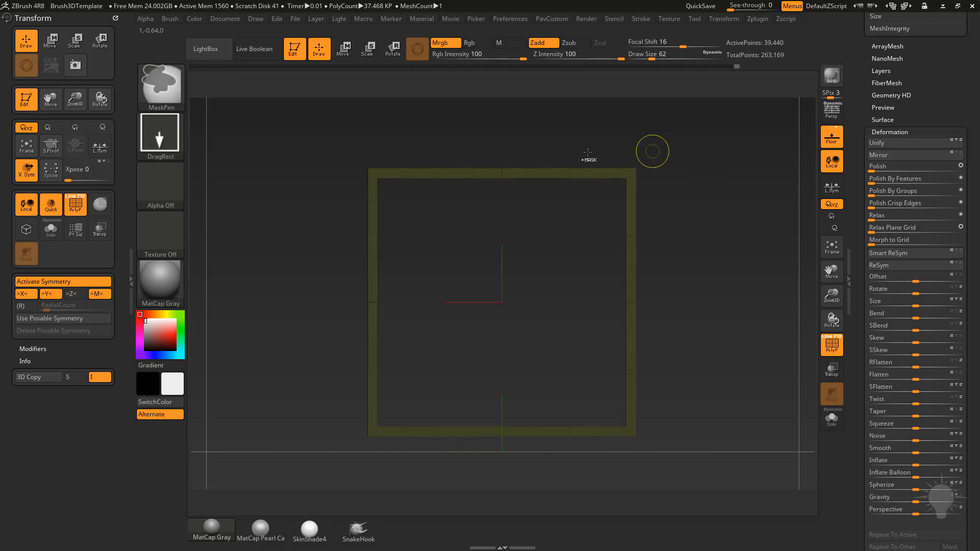
{"action": "left_click", "coordinate": [622, 143], "text": "ctrl+shift"}
{"action": "left_click_drag", "start_coordinate": [622, 143], "coordinate": [645, 168], "text": "ctrl"}
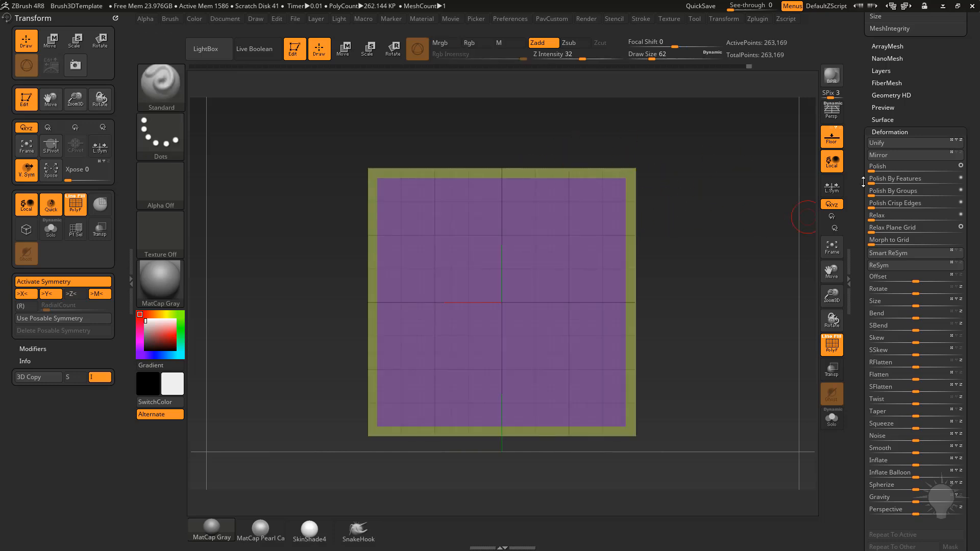
Step: Inspect the border polygroup at subdivision level 6 and restore level 9
{"action": "left_click_drag", "start_coordinate": [862, 181], "coordinate": [866, 352]}
{"action": "left_click", "coordinate": [894, 357]}
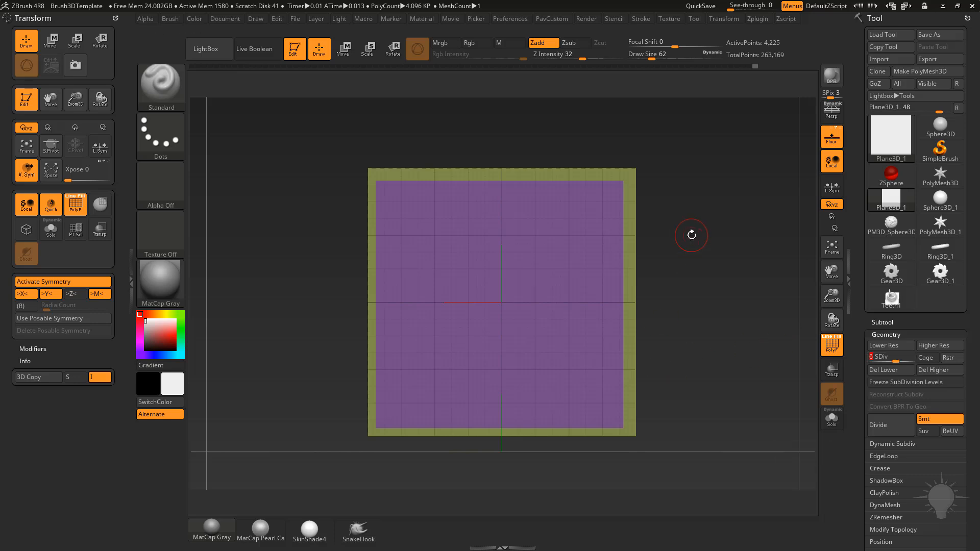
{"action": "left_click_drag", "start_coordinate": [900, 357], "coordinate": [925, 360]}
Step: Hide the PolyFrame and floor grid, and close the docked Transform palette
{"action": "left_click", "coordinate": [832, 345]}
{"action": "mouse_move", "coordinate": [763, 341]}
{"action": "left_mouse_down", "text": "alt"}
{"action": "mouse_move", "coordinate": [746, 332]}
{"action": "mouse_move", "coordinate": [748, 350]}
{"action": "left_mouse_up", "text": "alt"}
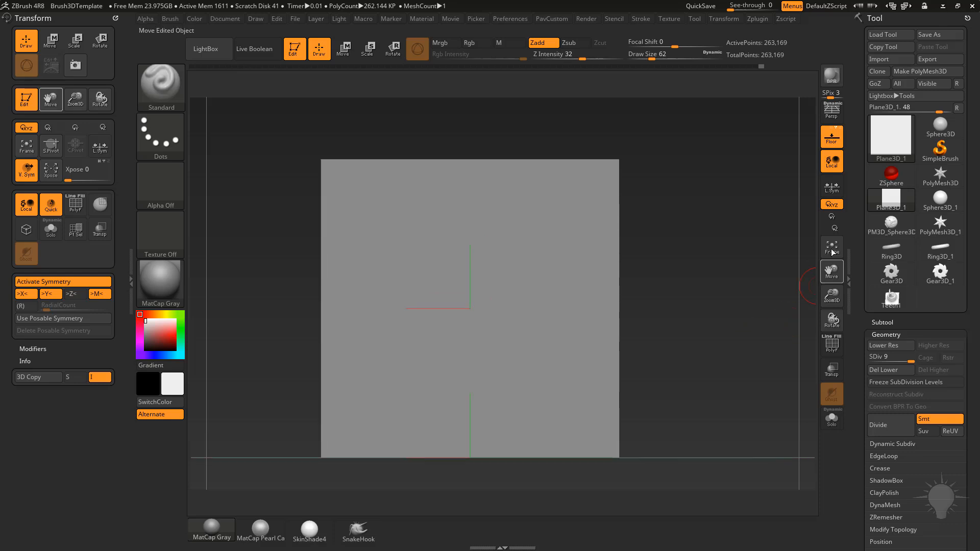
{"action": "left_click", "coordinate": [832, 141]}
{"action": "mouse_move", "coordinate": [730, 299]}
{"action": "left_mouse_down", "text": "alt"}
{"action": "mouse_move", "coordinate": [740, 301]}
{"action": "mouse_move", "coordinate": [736, 290]}
{"action": "left_mouse_up", "text": "alt"}
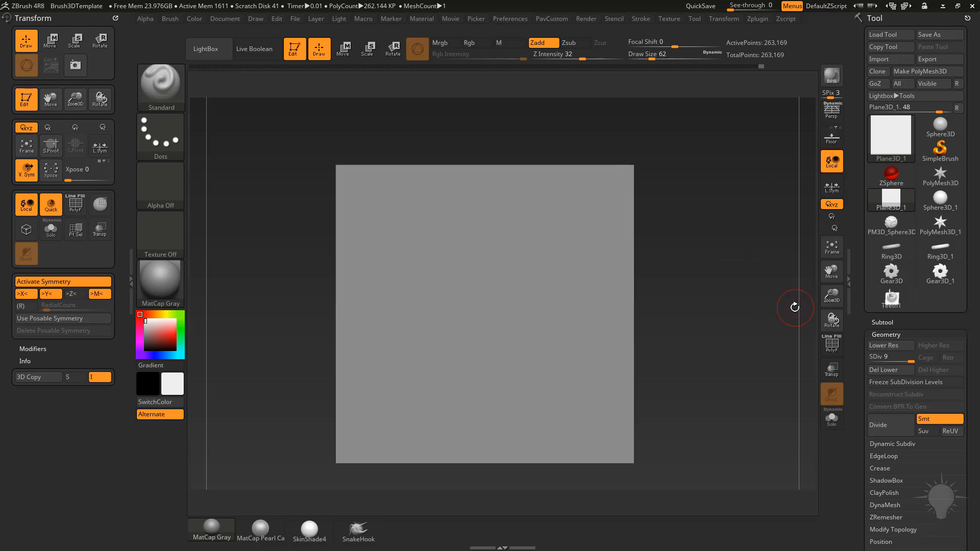
{"action": "left_click", "coordinate": [115, 18]}
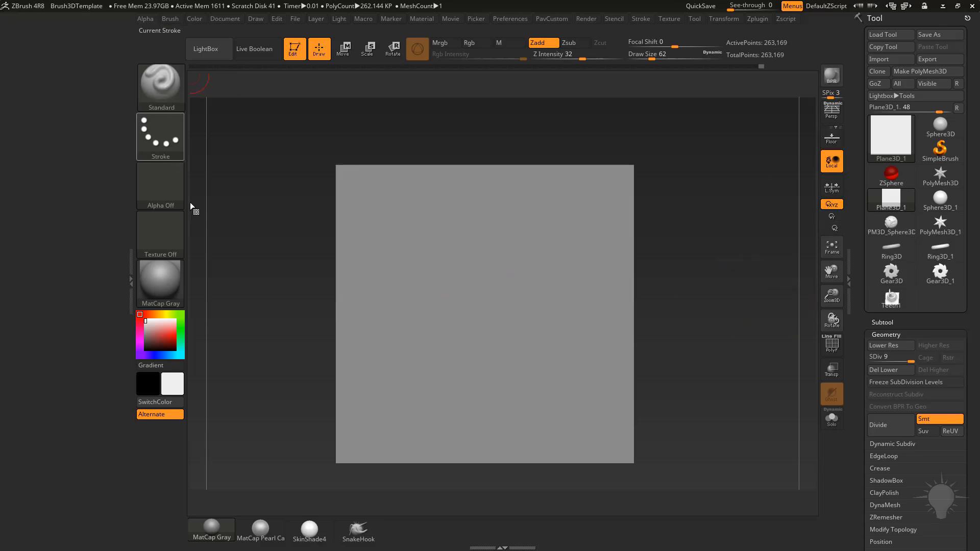
{"action": "left_click_drag", "start_coordinate": [709, 243], "coordinate": [750, 228], "text": "alt"}
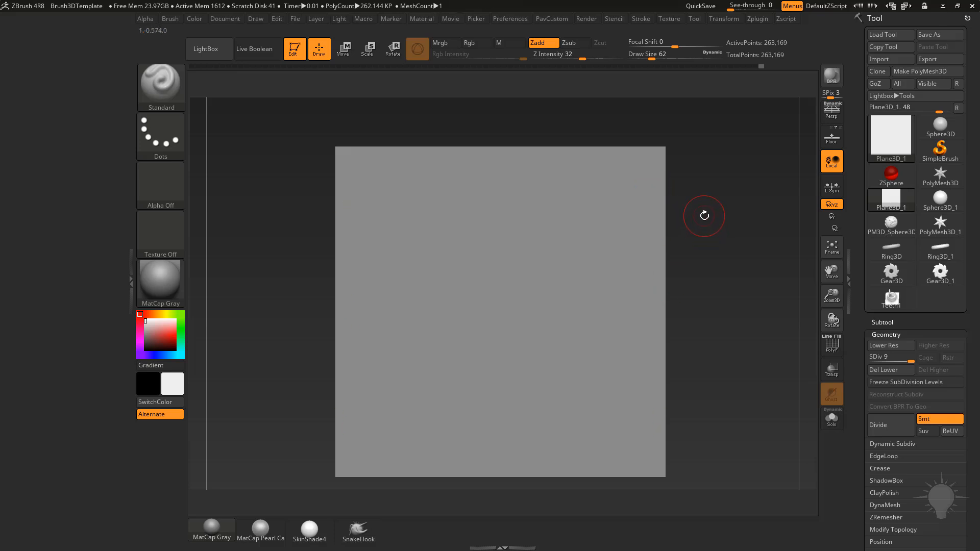
Step: Drop the plane onto the canvas with Projection Master, with Colors disabled and Deformation enabled with Normalized
{"action": "left_click", "coordinate": [758, 19]}
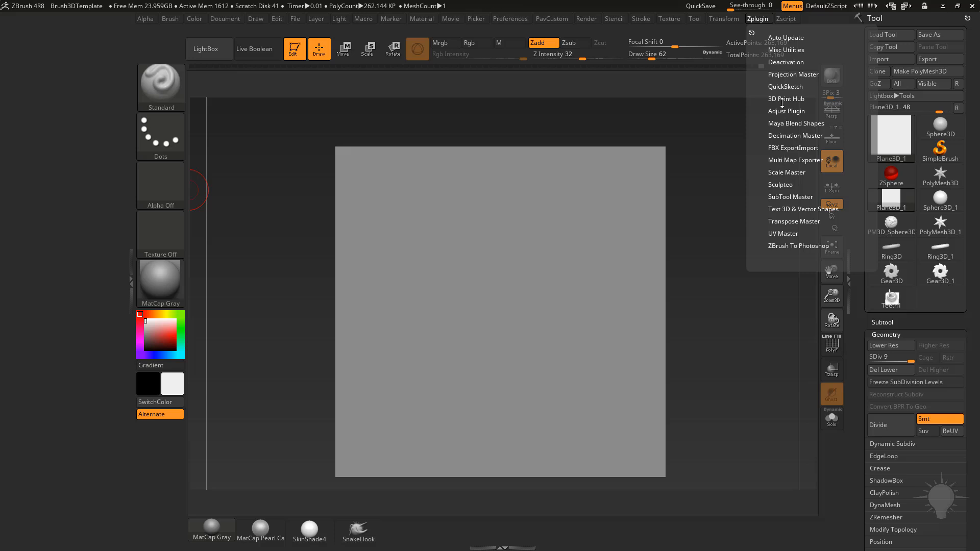
{"action": "left_click", "coordinate": [786, 75]}
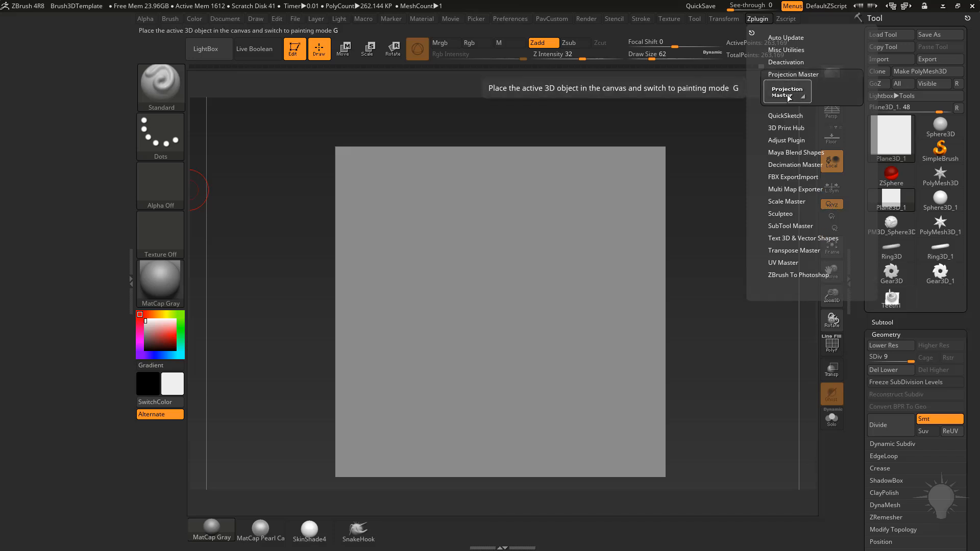
{"action": "left_click", "coordinate": [788, 94]}
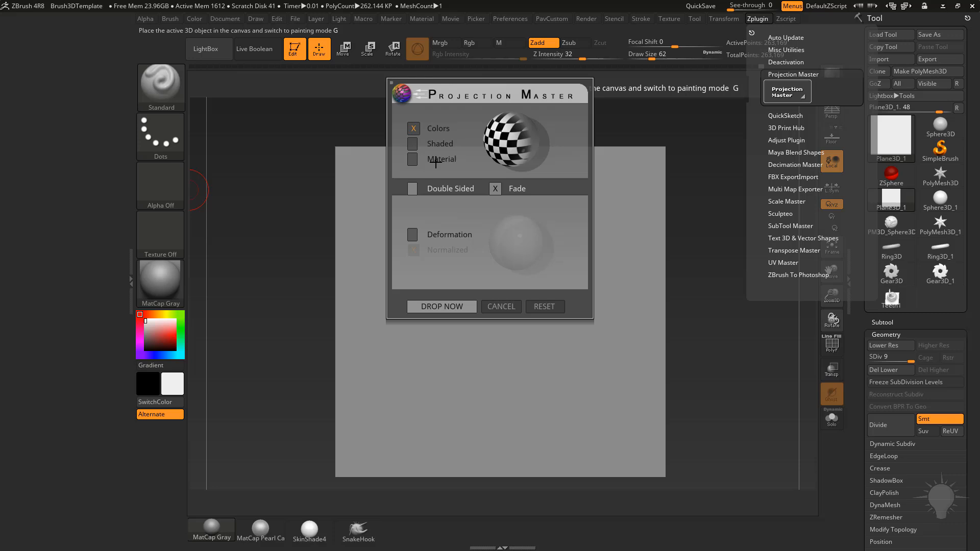
{"action": "left_click", "coordinate": [413, 129]}
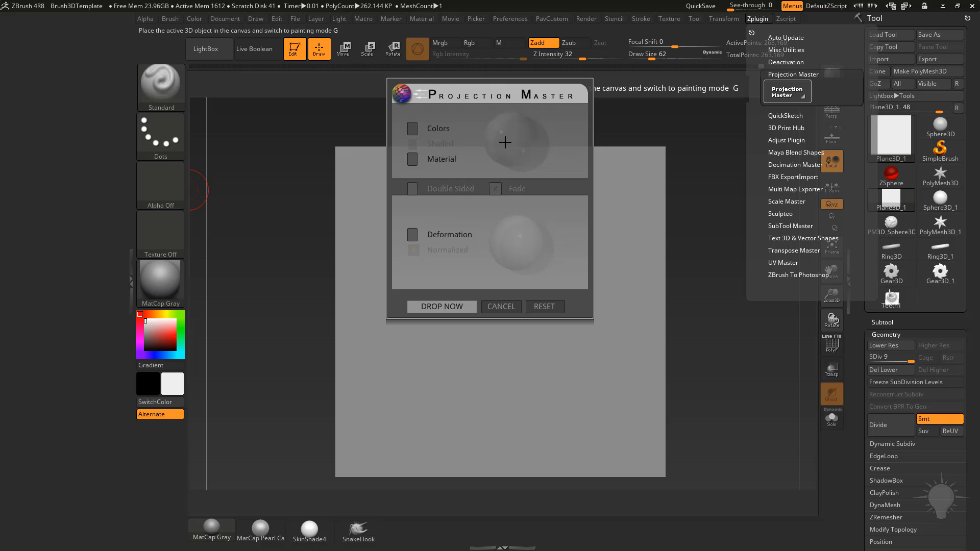
{"action": "left_click", "coordinate": [413, 236]}
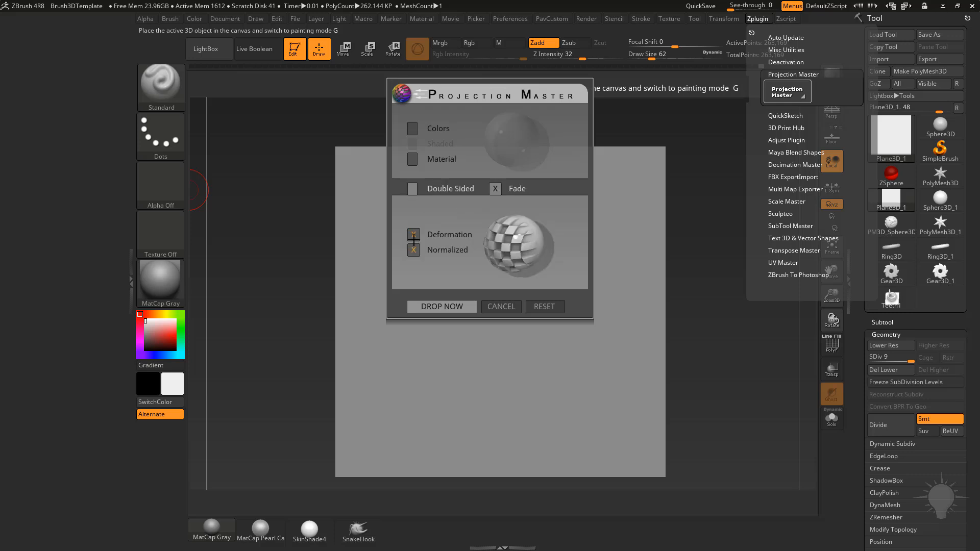
{"action": "left_click", "coordinate": [442, 307]}
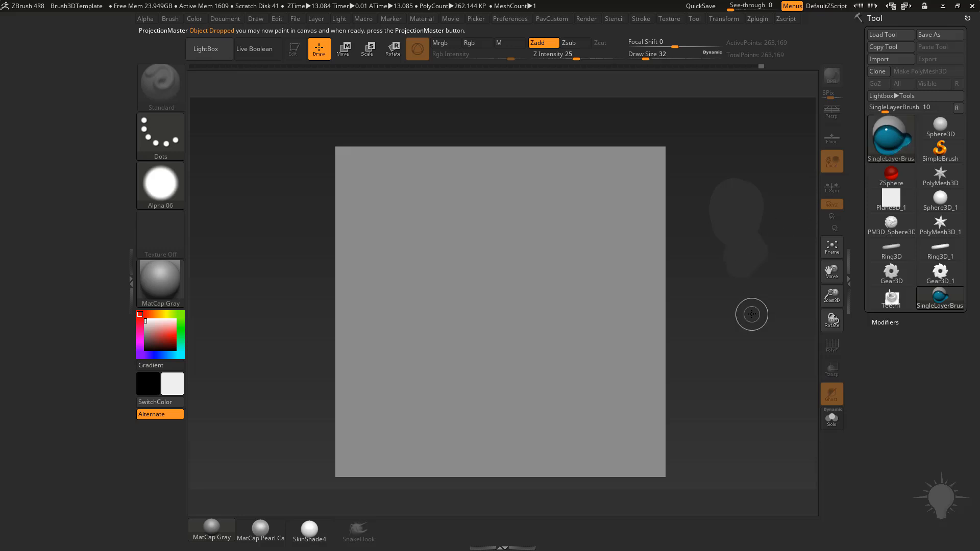
{"action": "left_click", "coordinate": [940, 151]}
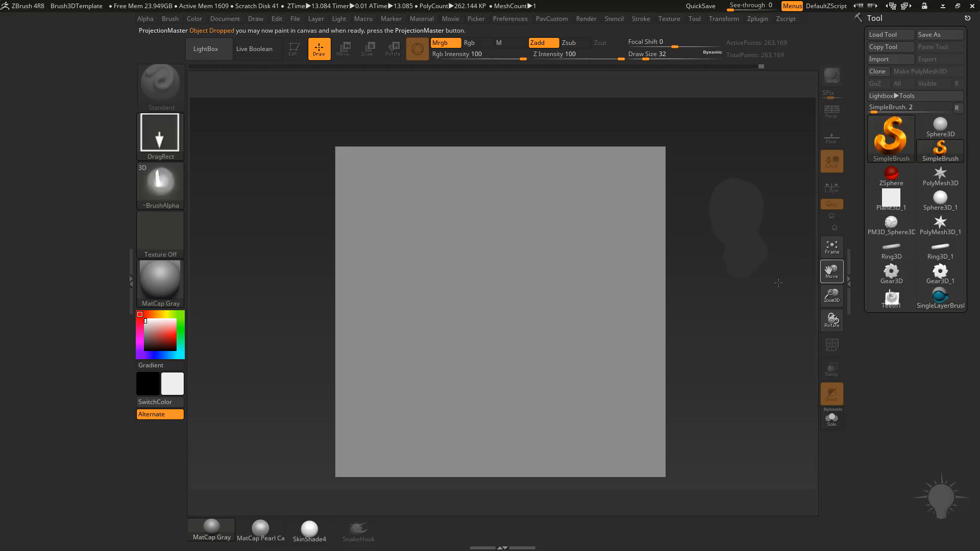
{"action": "mouse_move", "coordinate": [402, 210]}
{"action": "left_mouse_down"}
{"action": "mouse_move", "coordinate": [423, 255]}
{"action": "mouse_move", "coordinate": [504, 356]}
{"action": "left_mouse_up"}
{"action": "key", "text": "ctrl+z"}
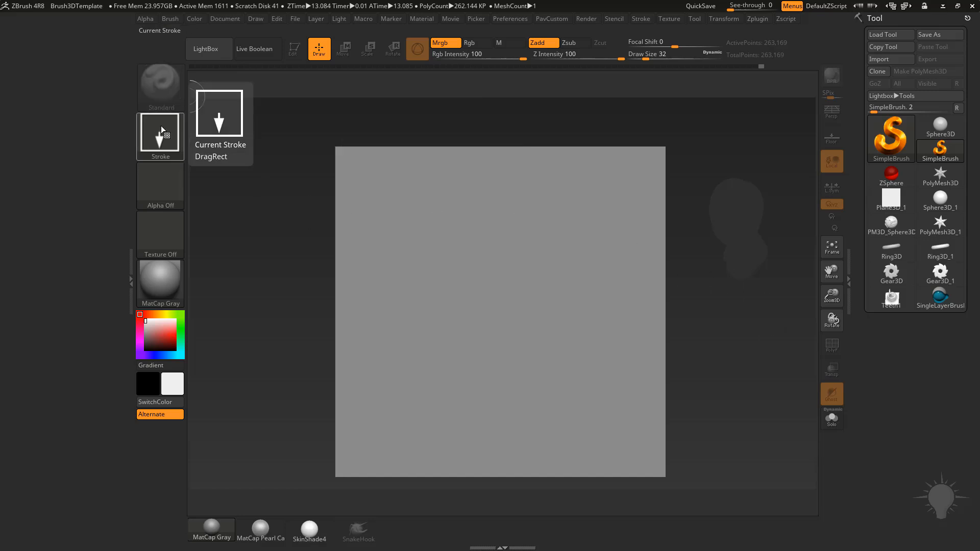
Step: Paint several overlapping raised strokes across the middle of the plane with SingleLayerBrush
{"action": "left_click", "coordinate": [904, 156]}
{"action": "left_click", "coordinate": [941, 299]}
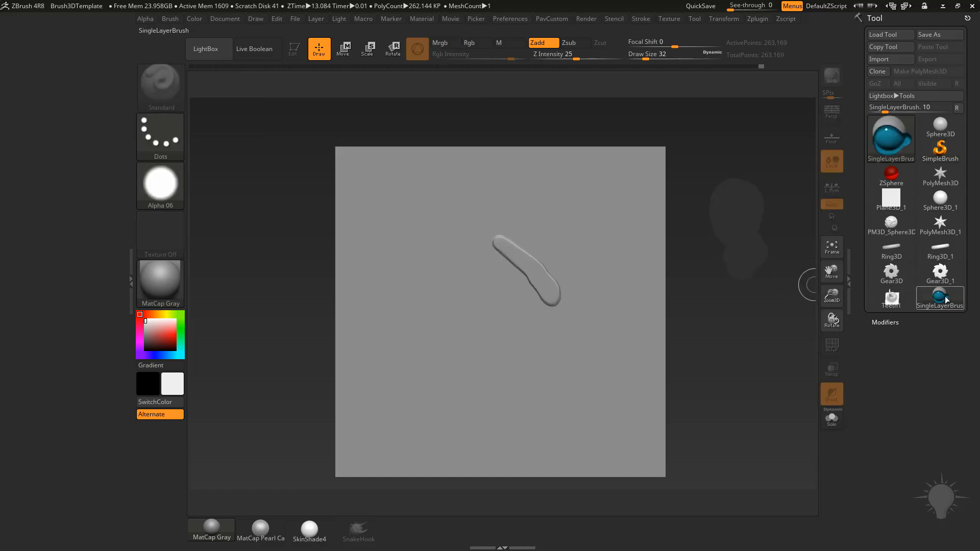
{"action": "mouse_move", "coordinate": [536, 215]}
{"action": "left_mouse_down"}
{"action": "mouse_move", "coordinate": [488, 342]}
{"action": "mouse_move", "coordinate": [482, 301]}
{"action": "mouse_move", "coordinate": [439, 250]}
{"action": "mouse_move", "coordinate": [529, 397]}
{"action": "left_mouse_up"}
{"action": "mouse_move", "coordinate": [561, 351]}
{"action": "left_mouse_down"}
{"action": "mouse_move", "coordinate": [535, 385]}
{"action": "mouse_move", "coordinate": [437, 360]}
{"action": "mouse_move", "coordinate": [449, 311]}
{"action": "mouse_move", "coordinate": [508, 222]}
{"action": "mouse_move", "coordinate": [587, 248]}
{"action": "left_mouse_up"}
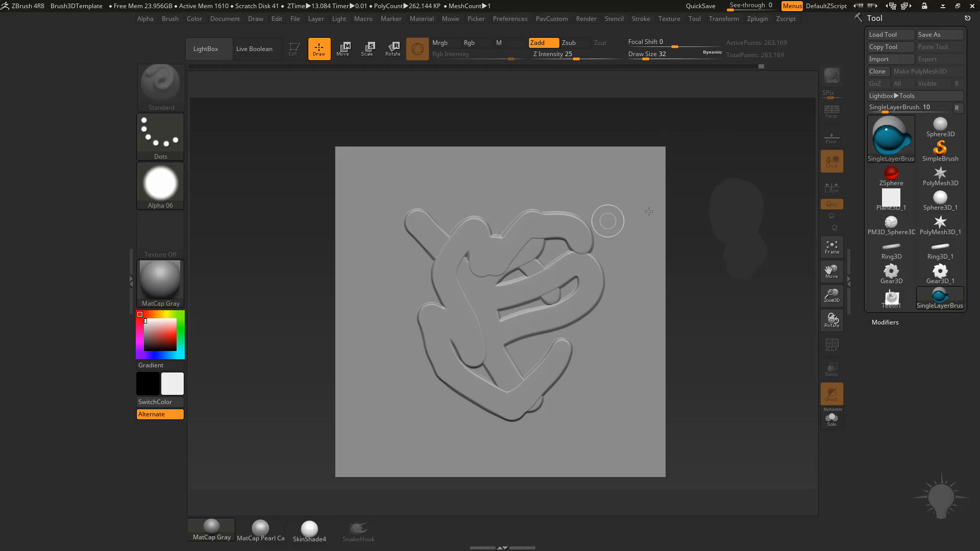
Step: Paint raised strokes along the plane's left and upper areas using SimpleBrush with the Dots stroke and Alpha 06
{"action": "left_click", "coordinate": [941, 151]}
{"action": "left_click_drag", "start_coordinate": [520, 186], "coordinate": [537, 218]}
{"action": "key", "text": "ctrl+z"}
{"action": "left_click", "coordinate": [168, 146]}
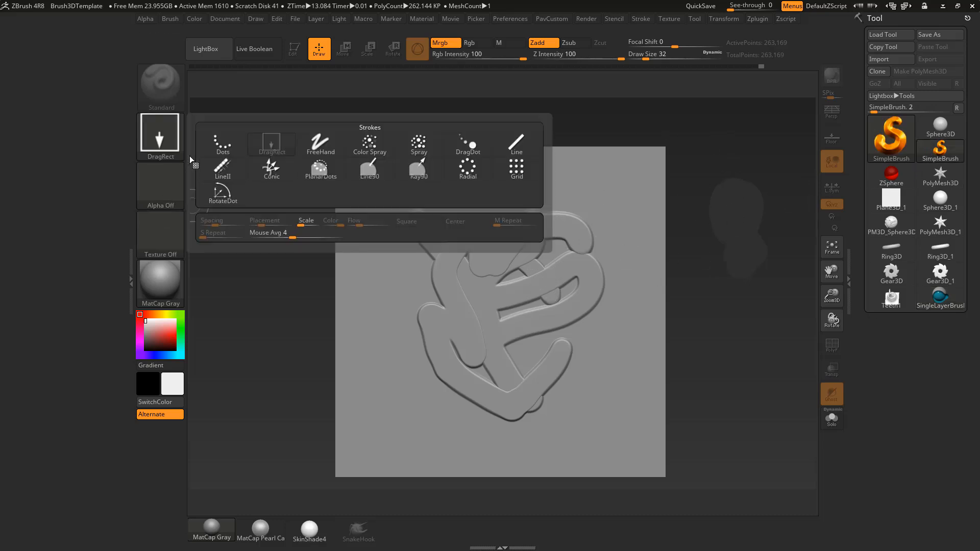
{"action": "left_click", "coordinate": [222, 144]}
{"action": "mouse_move", "coordinate": [410, 257]}
{"action": "left_mouse_down"}
{"action": "mouse_move", "coordinate": [379, 305]}
{"action": "mouse_move", "coordinate": [372, 368]}
{"action": "mouse_move", "coordinate": [448, 434]}
{"action": "left_mouse_up"}
{"action": "left_click", "coordinate": [166, 183]}
{"action": "left_click", "coordinate": [321, 191]}
{"action": "mouse_move", "coordinate": [391, 415]}
{"action": "left_mouse_down"}
{"action": "mouse_move", "coordinate": [376, 357]}
{"action": "mouse_move", "coordinate": [587, 193]}
{"action": "left_mouse_up"}
Step: Pick up the painted strokes as deformation on the plane with Projection Master
{"action": "left_click", "coordinate": [757, 19]}
{"action": "left_click_drag", "start_coordinate": [752, 32], "coordinate": [21, 141]}
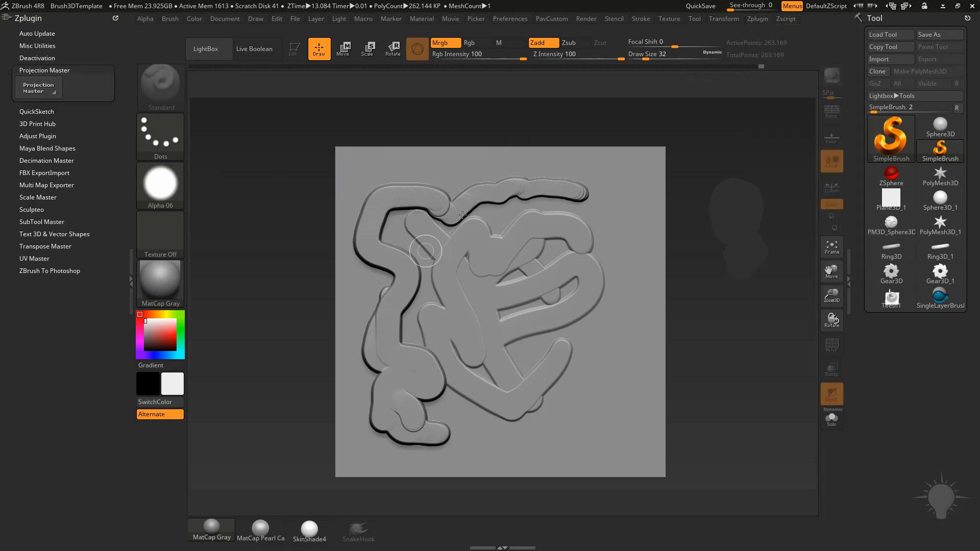
{"action": "left_click", "coordinate": [39, 88]}
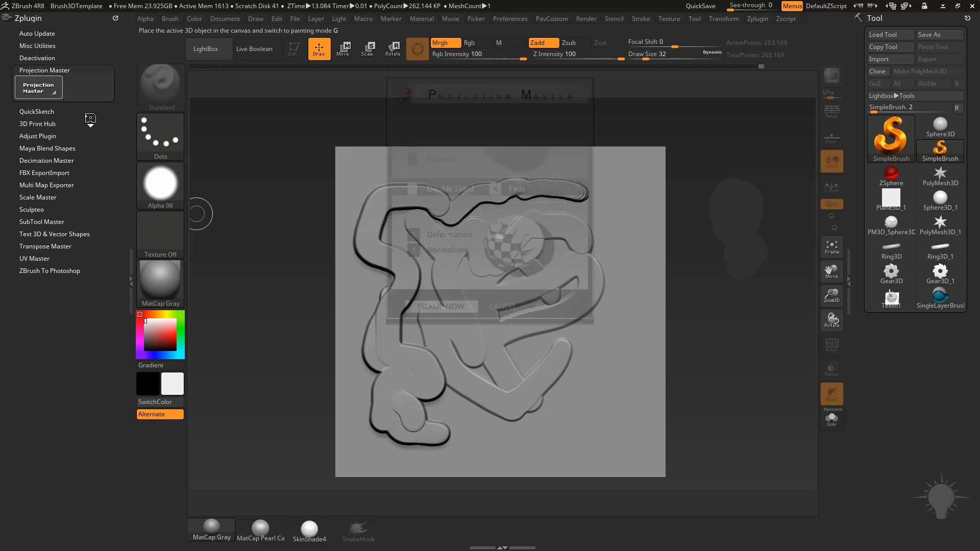
{"action": "left_click", "coordinate": [441, 307]}
{"action": "mouse_move", "coordinate": [734, 245]}
{"action": "left_mouse_down"}
{"action": "mouse_move", "coordinate": [762, 237]}
{"action": "mouse_move", "coordinate": [655, 242]}
{"action": "mouse_move", "coordinate": [753, 268]}
{"action": "left_mouse_up"}
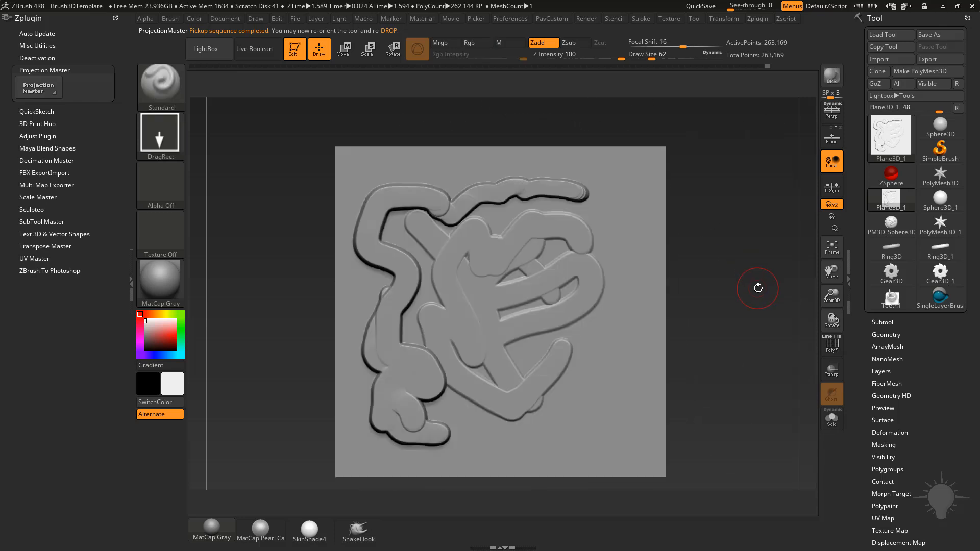
Step: Undo the picked-up deformation and drop the blank plane onto the canvas again with Projection Master
{"action": "key", "text": "ctrl+z"}
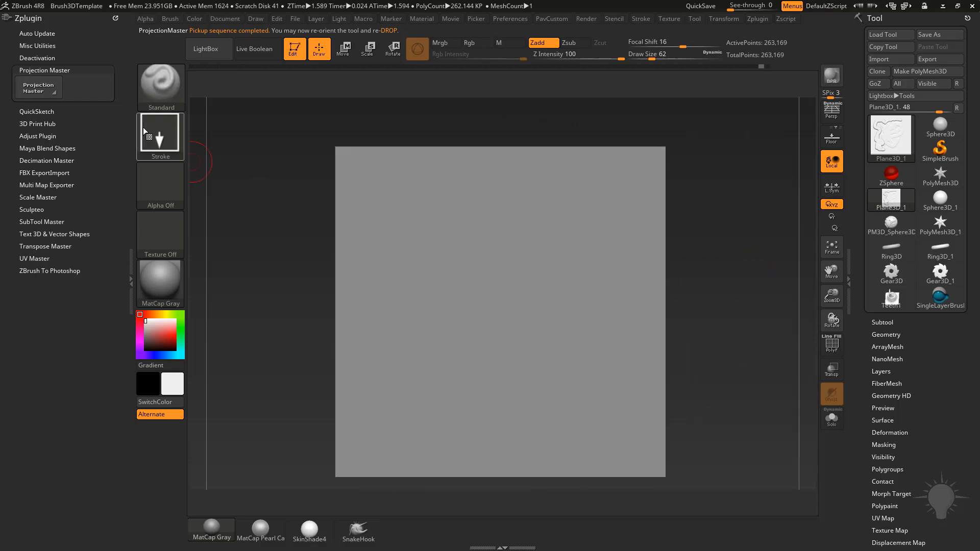
{"action": "left_click", "coordinate": [39, 88]}
{"action": "left_click", "coordinate": [443, 306]}
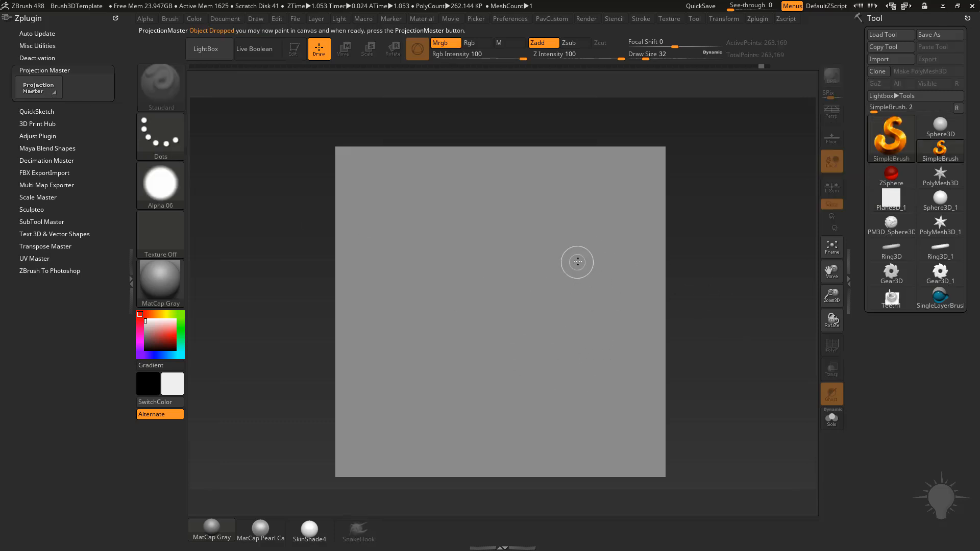
Step: Draw a raised diagonal line across the plane using the Line stroke and a draw size of 29
{"action": "key", "text": "s"}
{"action": "left_click", "coordinate": [704, 298]}
{"action": "left_click", "coordinate": [157, 130]}
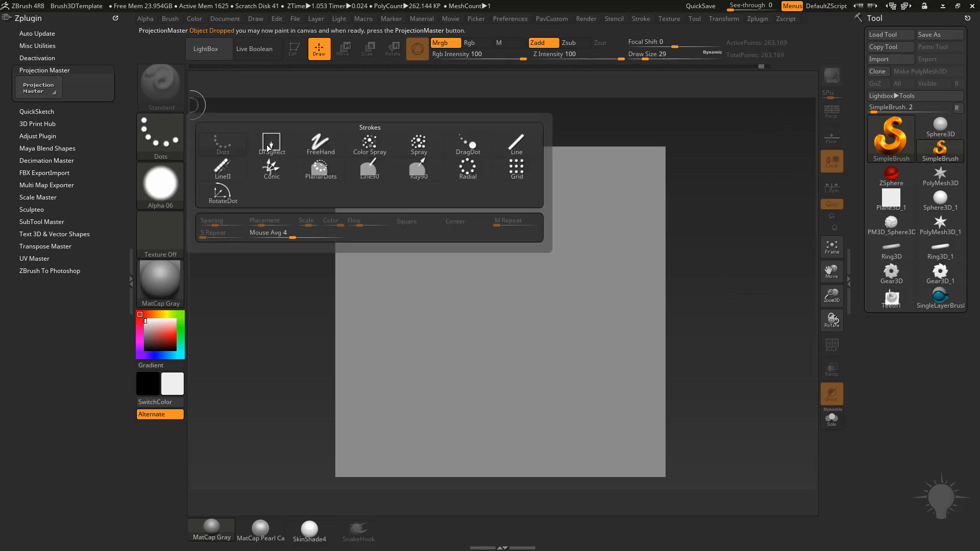
{"action": "left_click", "coordinate": [519, 148]}
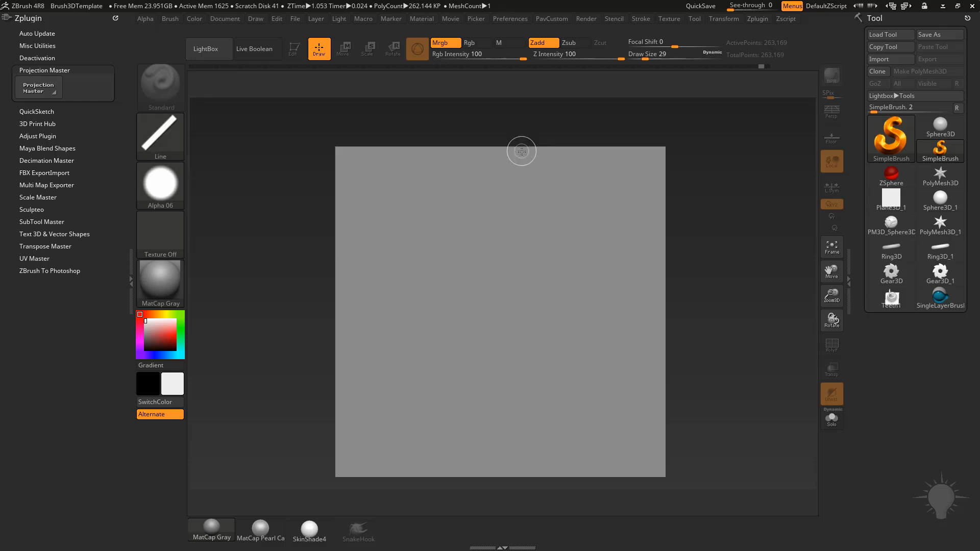
{"action": "mouse_move", "coordinate": [417, 246]}
{"action": "left_mouse_down"}
{"action": "mouse_move", "coordinate": [429, 289]}
{"action": "mouse_move", "coordinate": [551, 403]}
{"action": "mouse_move", "coordinate": [597, 219]}
{"action": "mouse_move", "coordinate": [562, 434]}
{"action": "left_mouse_up"}
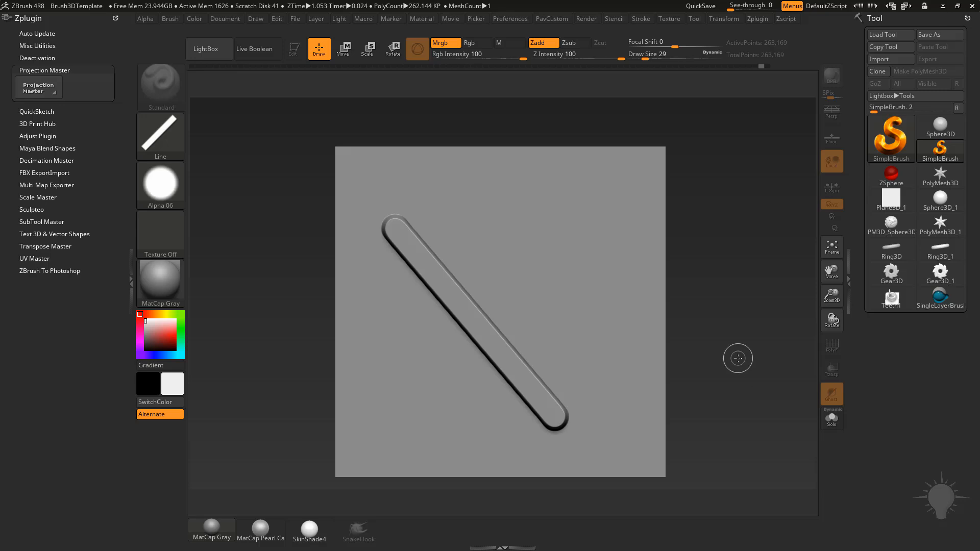
Step: Snapshot the diagonal line and move the copy up and to the right of the original
{"action": "key", "text": "w"}
{"action": "key", "text": "shift"}
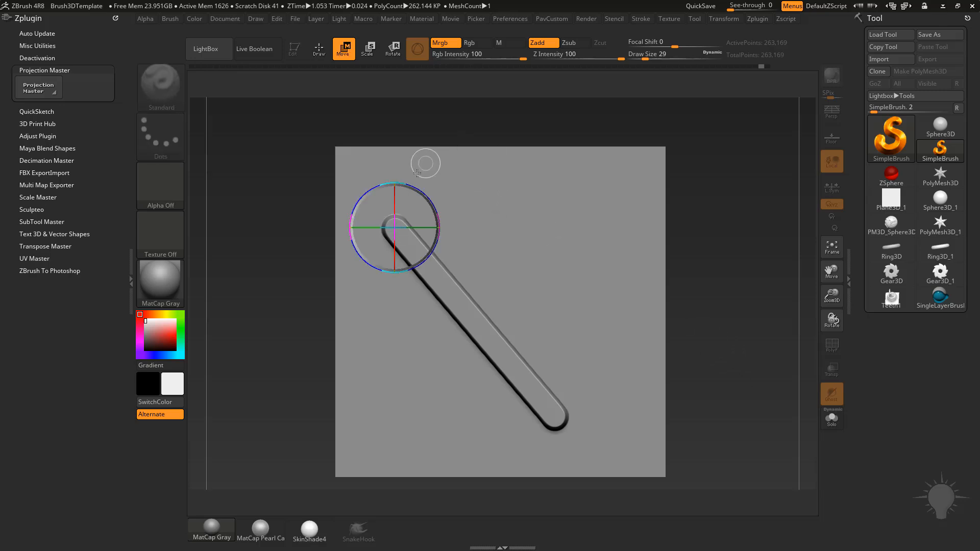
{"action": "mouse_move", "coordinate": [485, 301]}
{"action": "left_mouse_down"}
{"action": "mouse_move", "coordinate": [582, 306]}
{"action": "mouse_move", "coordinate": [549, 197]}
{"action": "left_mouse_up"}
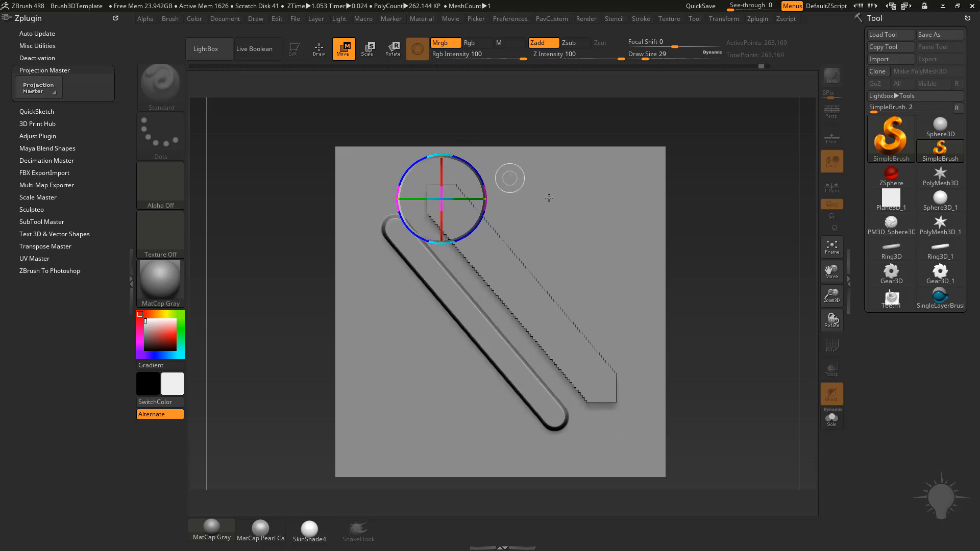
{"action": "left_click_drag", "start_coordinate": [476, 195], "coordinate": [489, 190]}
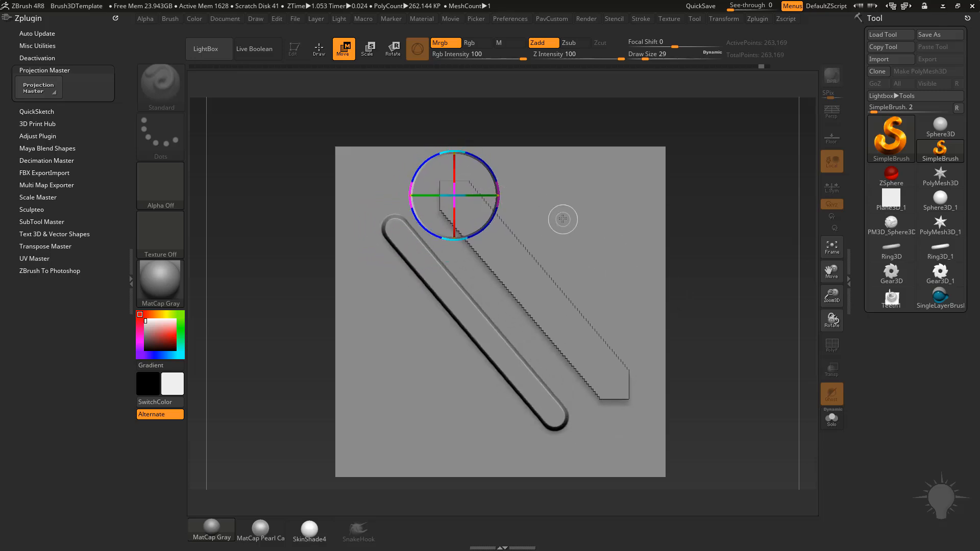
Step: Draw a short Dots stroke below the diagonal line, and undo it together with the copies back to the single raised line
{"action": "key", "text": "q"}
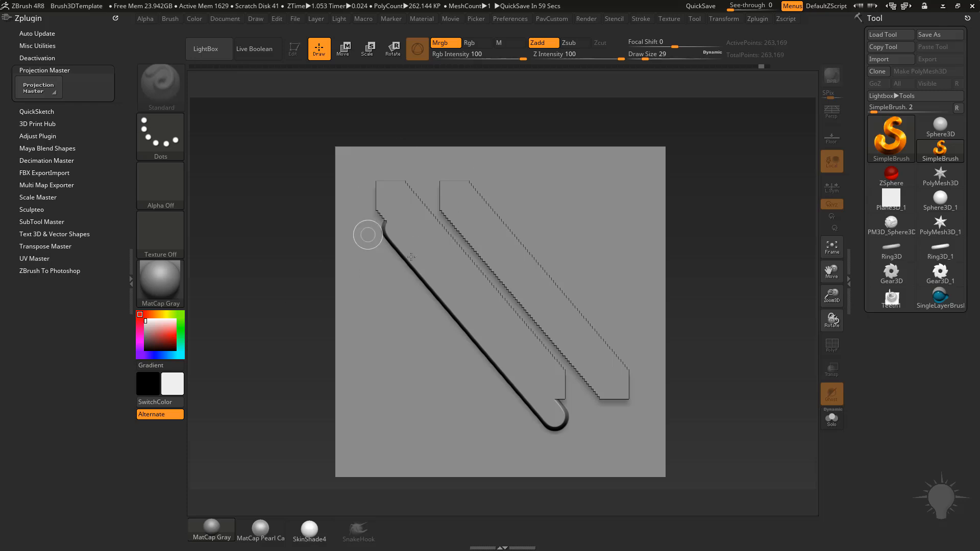
{"action": "left_click_drag", "start_coordinate": [380, 336], "coordinate": [429, 400]}
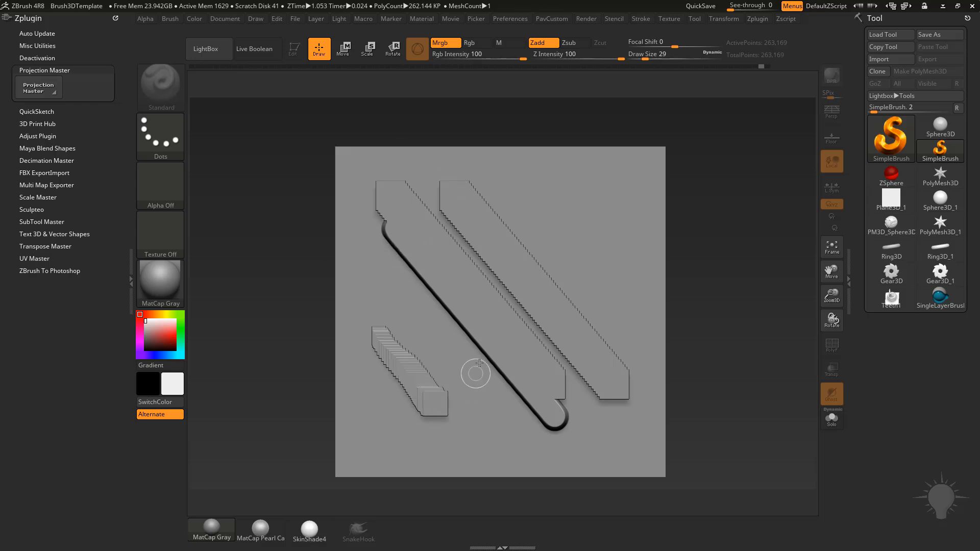
{"action": "key", "text": "ctrl+z"}
{"action": "key", "text": "ctrl+z"}
{"action": "key", "text": "ctrl+z"}
{"action": "key", "text": "ctrl+z"}
{"action": "key", "text": "ctrl+z"}
{"action": "key", "text": "ctrl+z"}
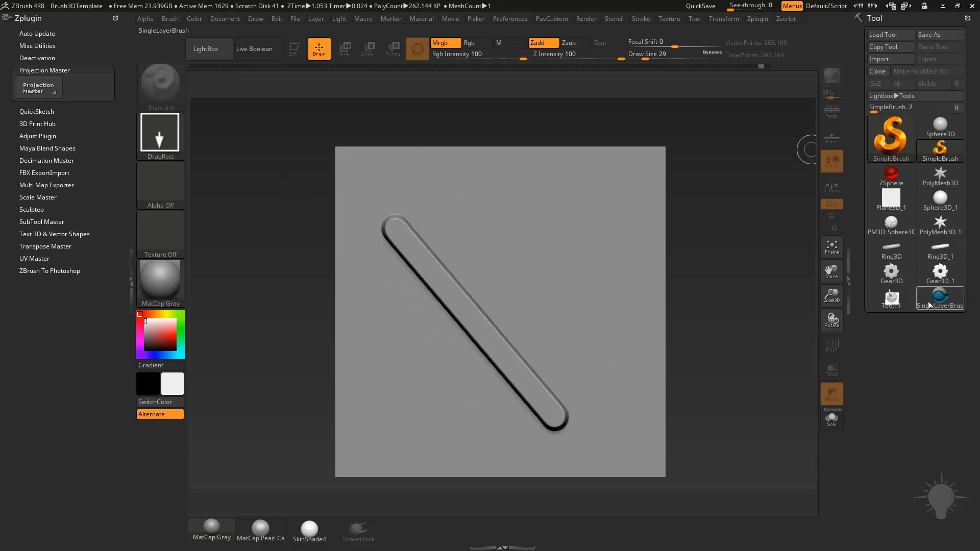
Step: Draw a nearly horizontal raised line near the plane's upper edge using SimpleBrush, the Line stroke and Alpha 06
{"action": "left_click", "coordinate": [929, 305]}
{"action": "left_click", "coordinate": [891, 136]}
{"action": "left_click", "coordinate": [940, 155]}
{"action": "left_click", "coordinate": [161, 186]}
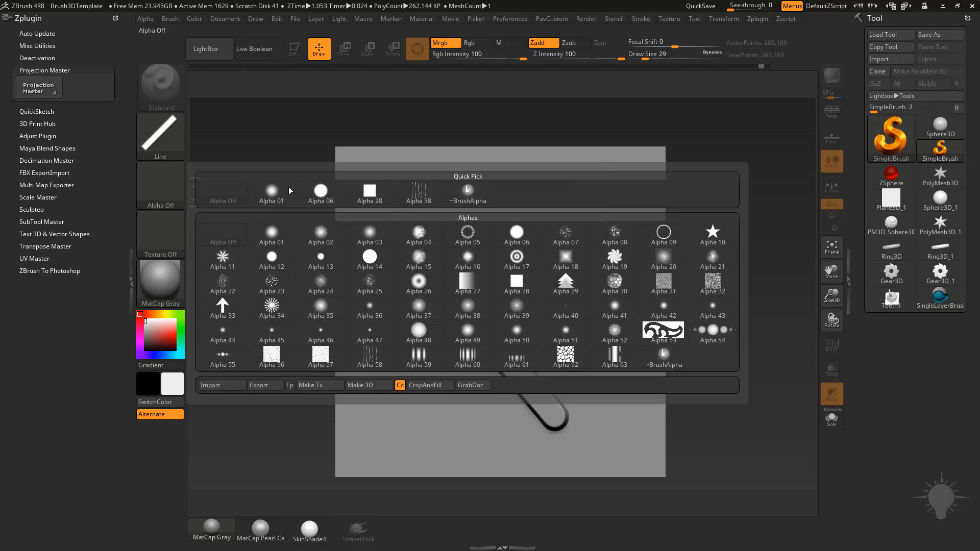
{"action": "left_click", "coordinate": [333, 199]}
{"action": "left_click_drag", "start_coordinate": [430, 197], "coordinate": [595, 220]}
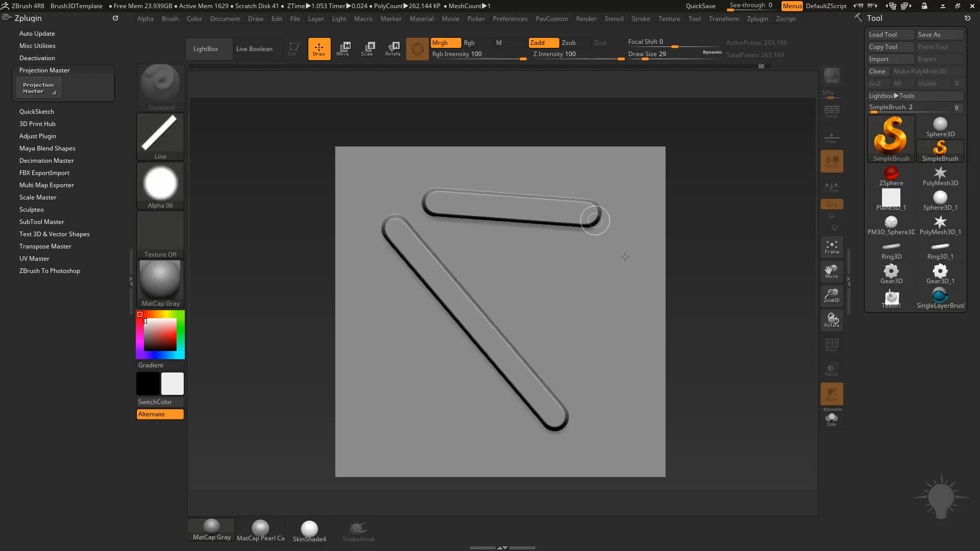
Step: Snapshot the nearly horizontal line twice, placing each copy lower and further to the right on the plane
{"action": "key", "text": "w"}
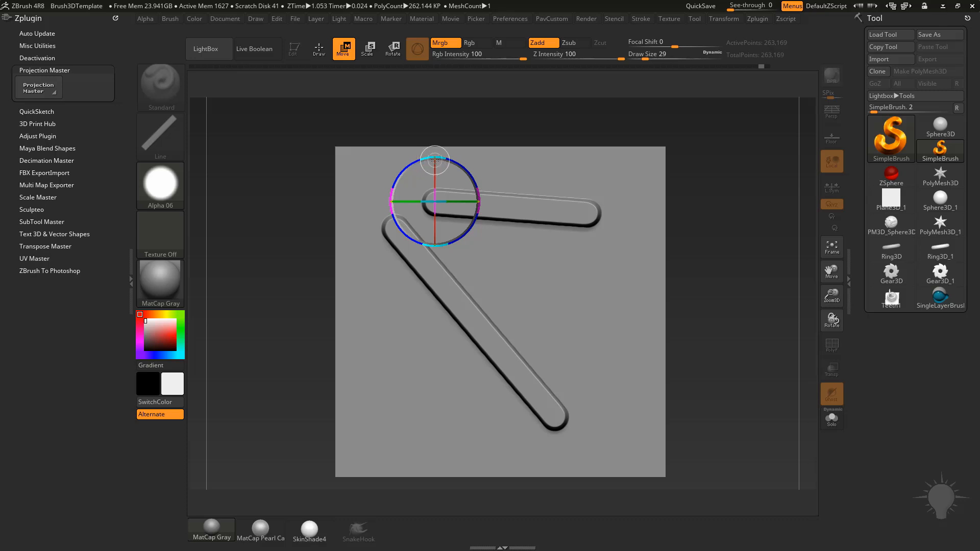
{"action": "left_click_drag", "start_coordinate": [434, 161], "coordinate": [493, 241]}
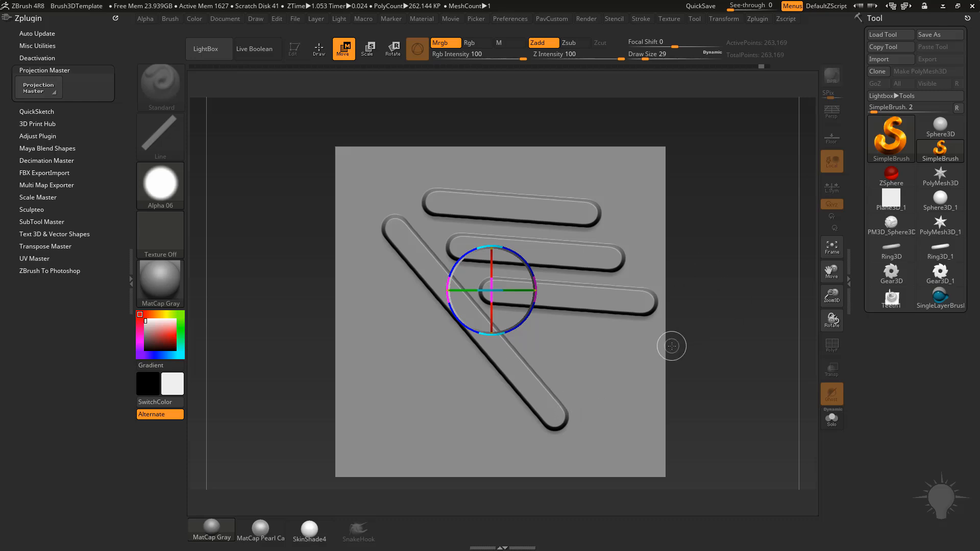
{"action": "key", "text": "q"}
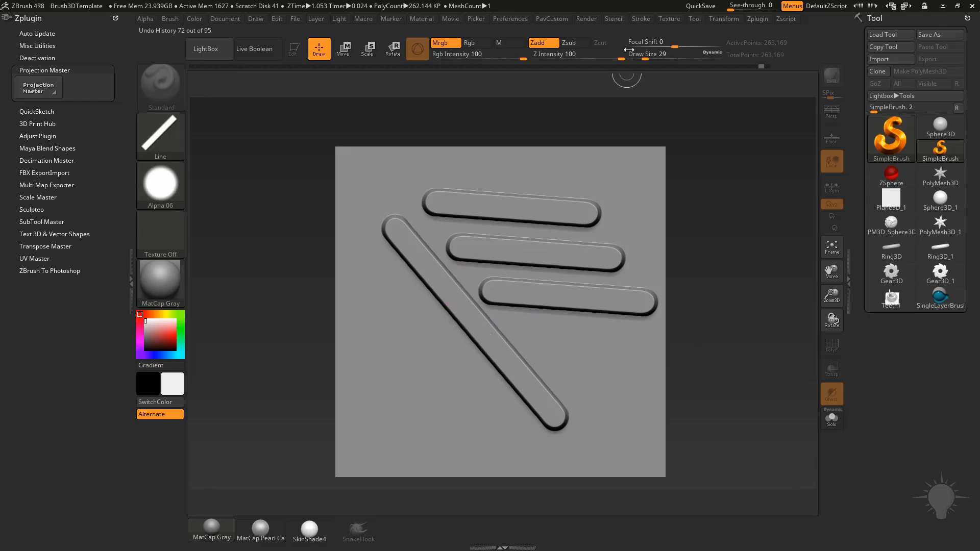
Step: Try a Line stroke spacing of about 0.92 with a test line below the diagonal one, and undo the test line
{"action": "left_click", "coordinate": [641, 20]}
{"action": "left_click", "coordinate": [154, 142]}
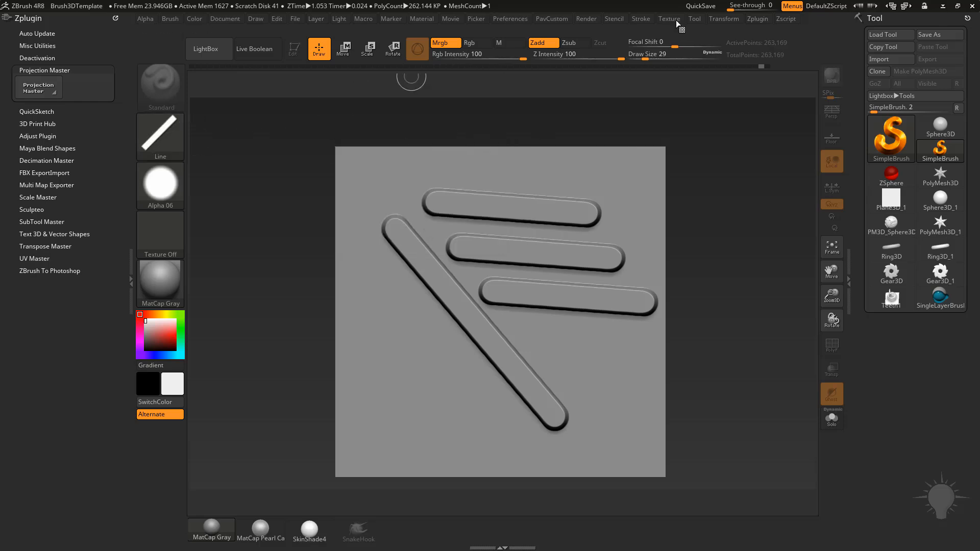
{"action": "left_click", "coordinate": [642, 20]}
{"action": "left_click", "coordinate": [667, 209]}
{"action": "left_click", "coordinate": [666, 209]}
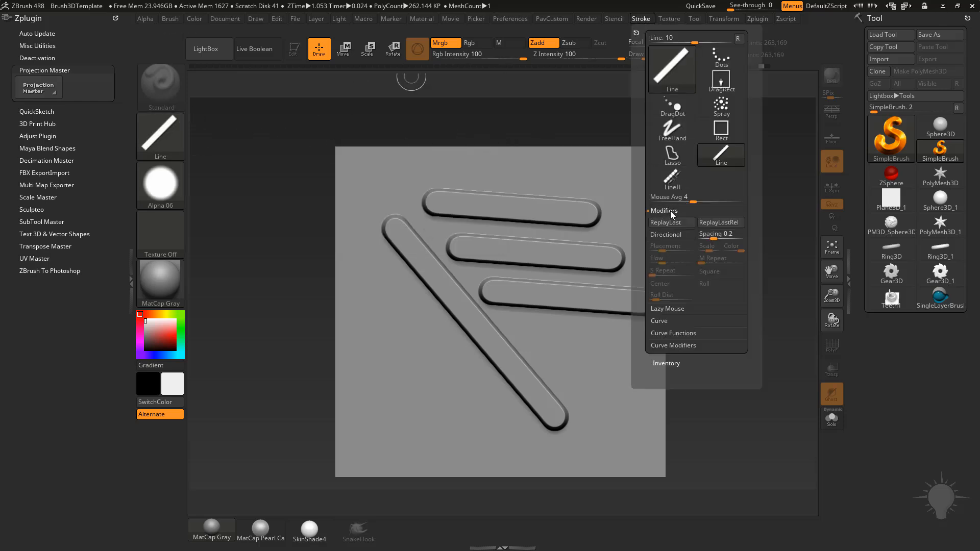
{"action": "left_click_drag", "start_coordinate": [719, 239], "coordinate": [730, 237]}
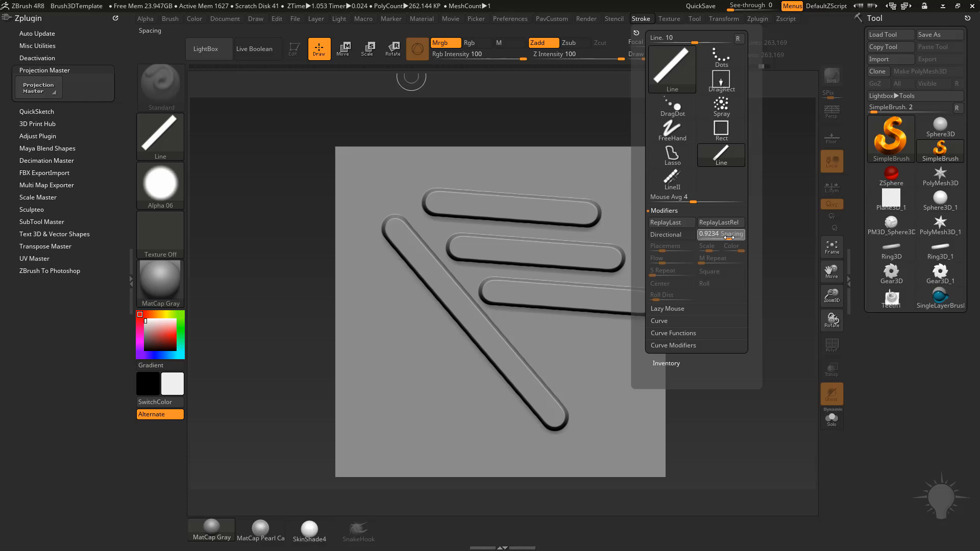
{"action": "left_click_drag", "start_coordinate": [368, 299], "coordinate": [452, 407]}
{"action": "key", "text": "ctrl+z"}
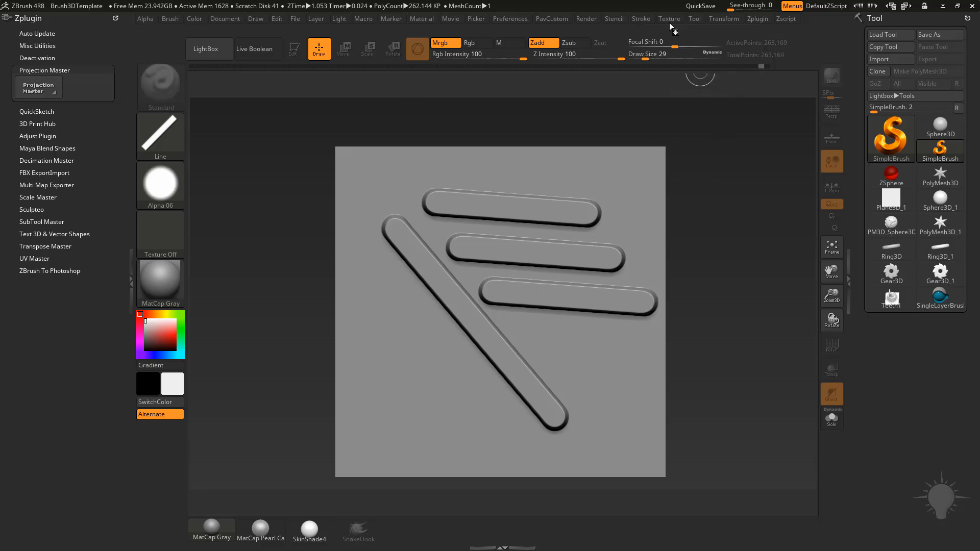
Step: Adjust the stroke spacing to draw a diagonal row of separate raised dots below the long line, and snapshot a copy to the right
{"action": "left_click", "coordinate": [642, 20]}
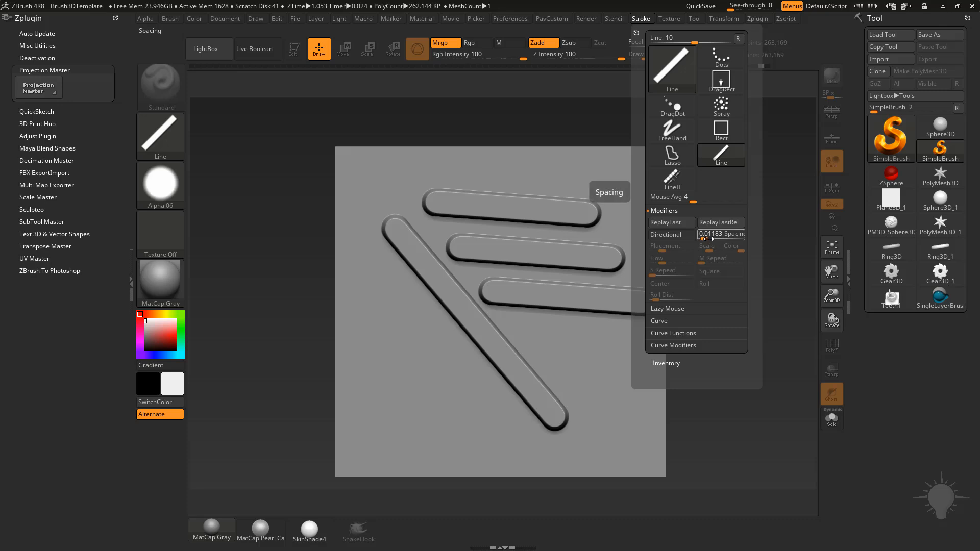
{"action": "left_click_drag", "start_coordinate": [366, 269], "coordinate": [504, 443]}
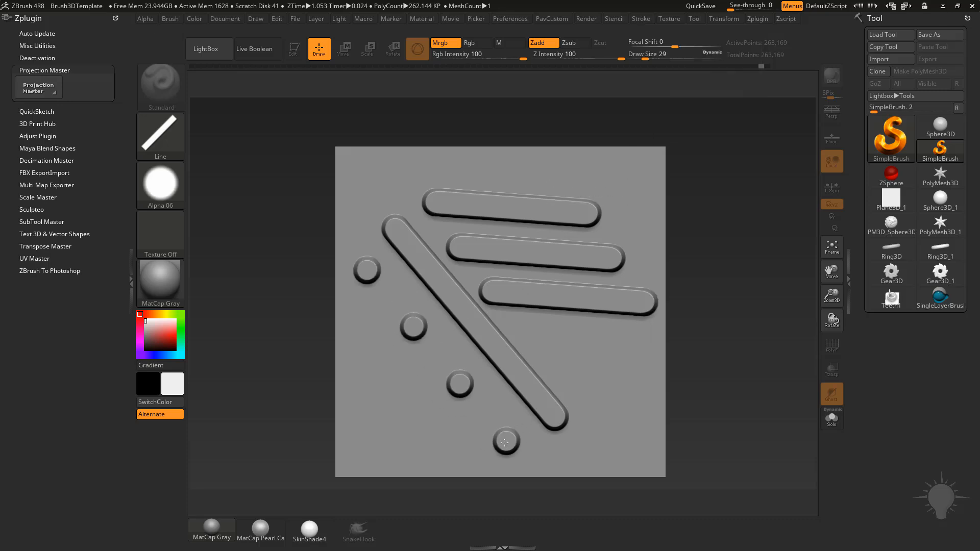
{"action": "key", "text": "w"}
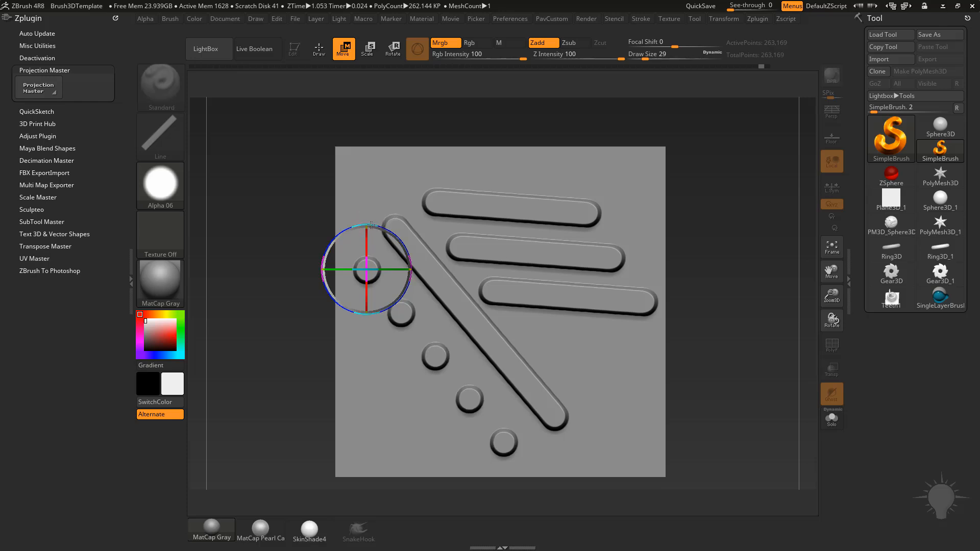
{"action": "left_click_drag", "start_coordinate": [366, 229], "coordinate": [478, 229], "text": "ctrl"}
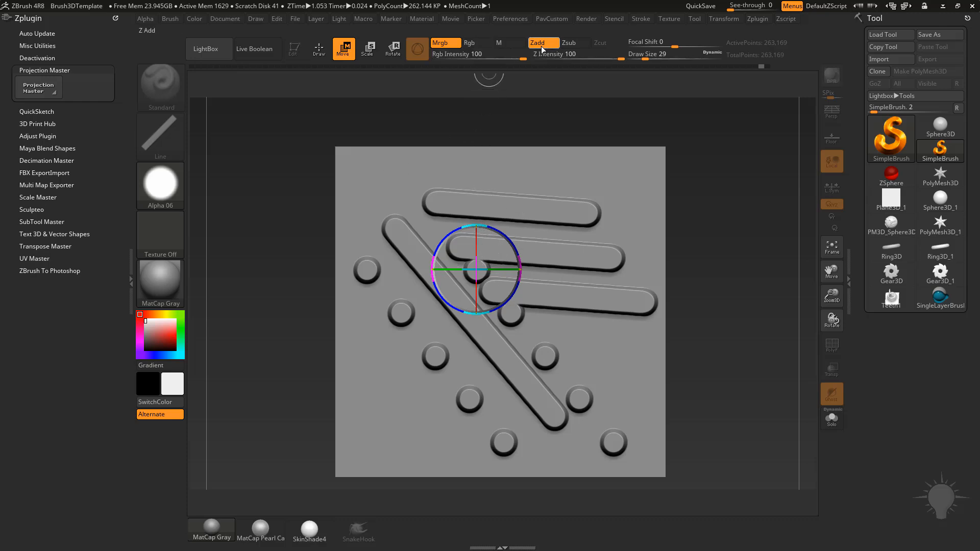
Step: Turn the copied row of dots into recesses with Zsub and snapshot another recessed row above it, across the raised lines
{"action": "left_click", "coordinate": [572, 48]}
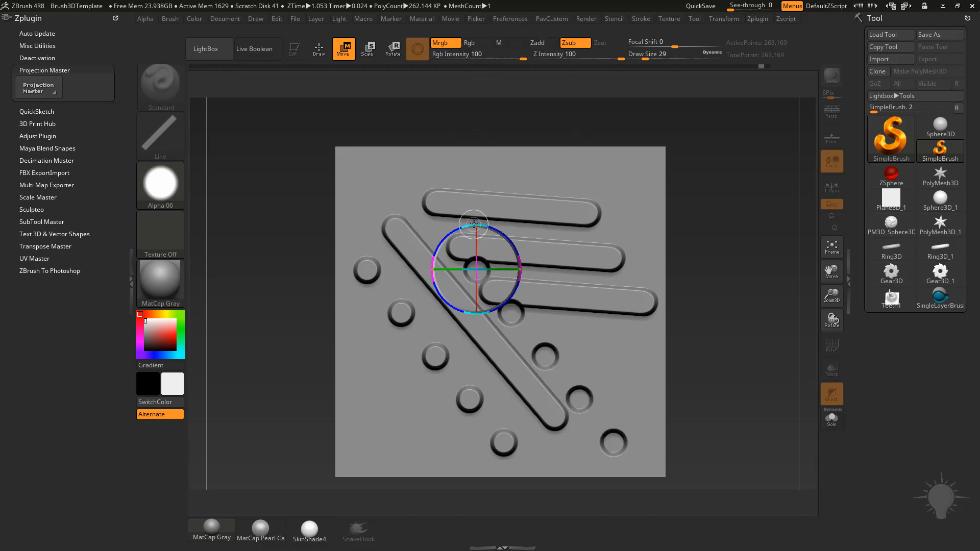
{"action": "left_click_drag", "start_coordinate": [474, 225], "coordinate": [474, 136], "text": "ctrl"}
{"action": "key", "text": "q"}
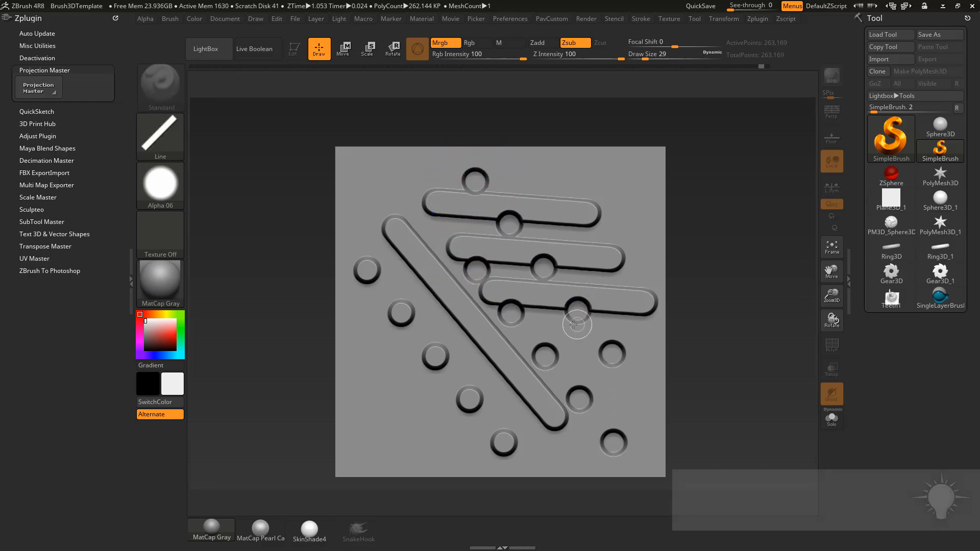
Step: Pick up the canvas detail onto the plane with Projection Master, using Fade, Deformation and Normalized
{"action": "left_click", "coordinate": [38, 88]}
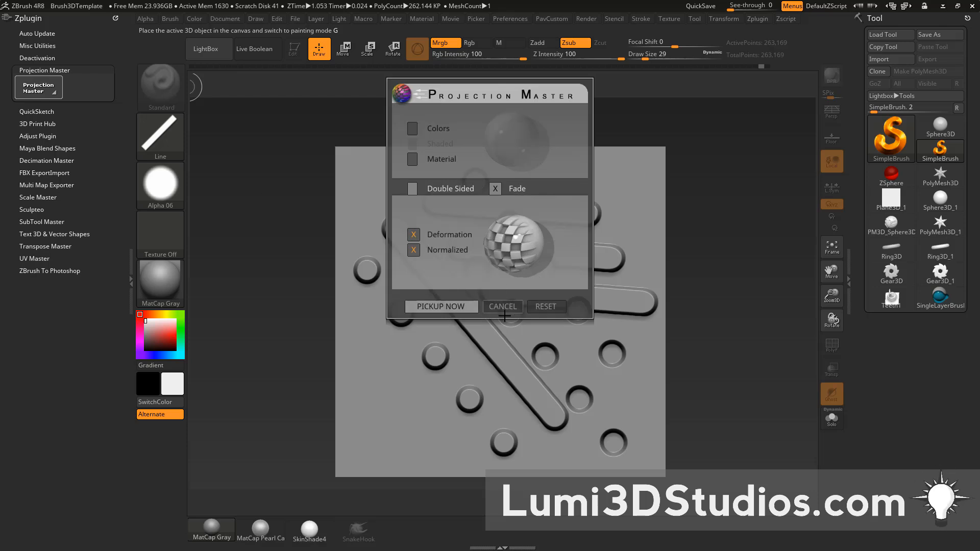
{"action": "left_click", "coordinate": [438, 367]}
{"action": "left_click_drag", "start_coordinate": [711, 309], "coordinate": [737, 279]}
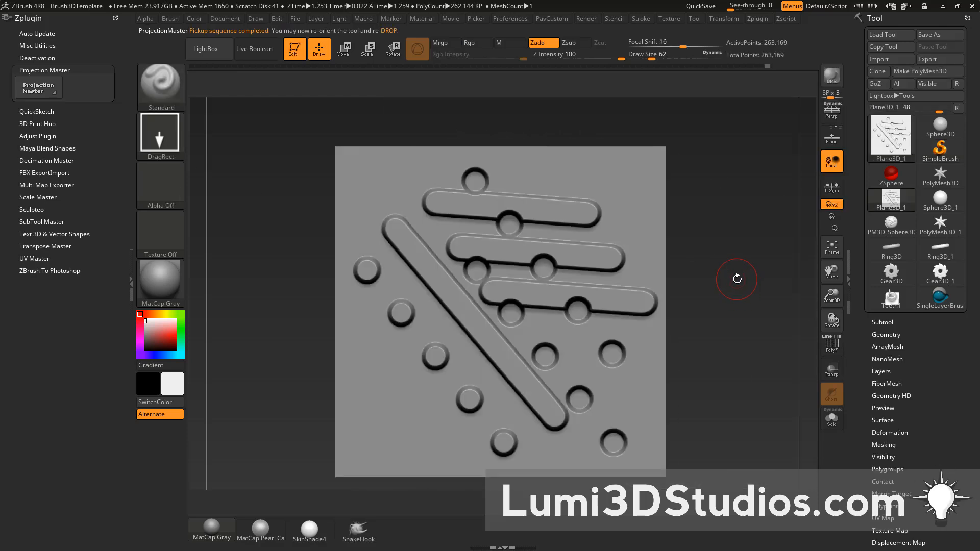